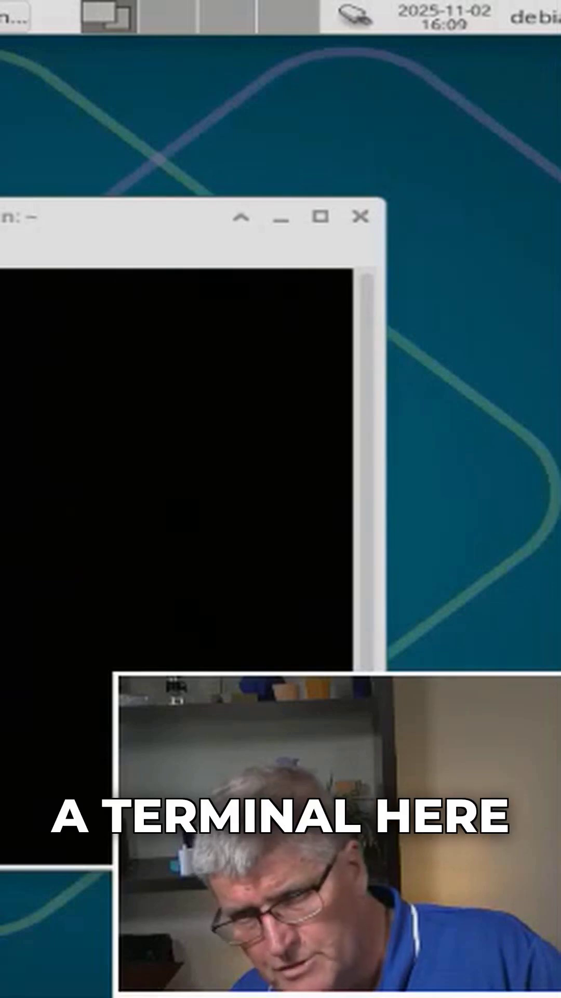
# Open a second terminal window in front with Ctrl+Alt+T
pyautogui.hotkey('ctrl', 'alt', 't')
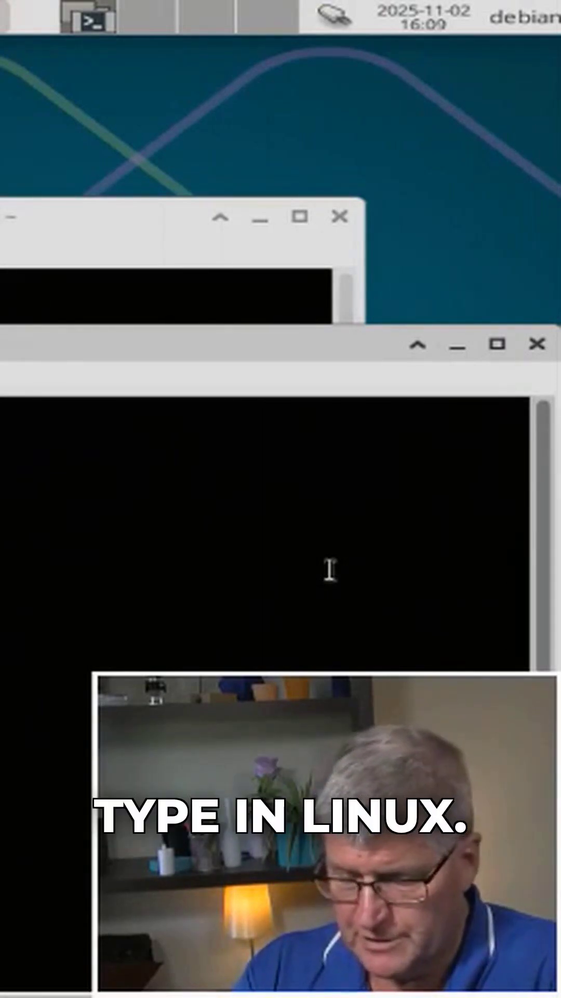
pyautogui.write('t.sh')
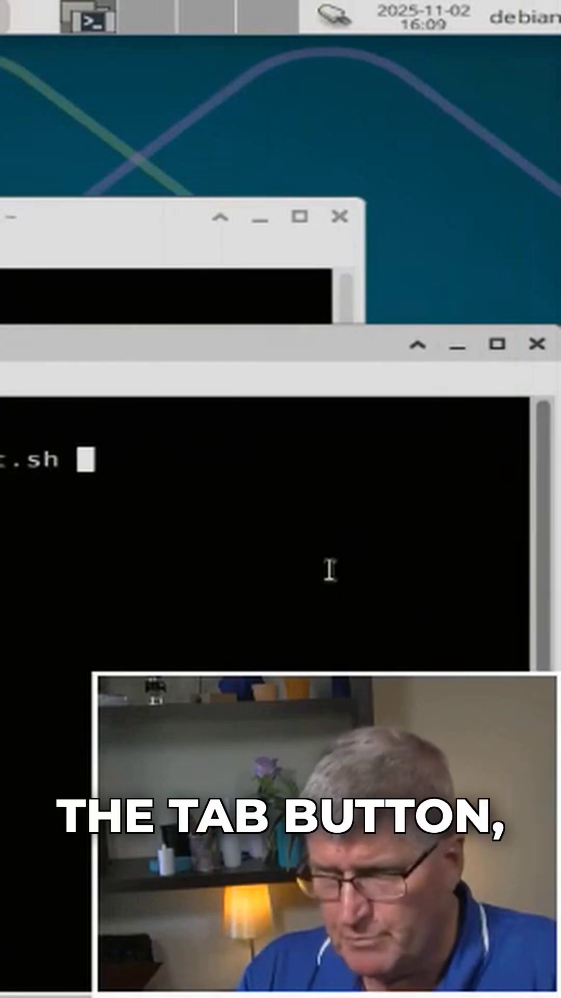